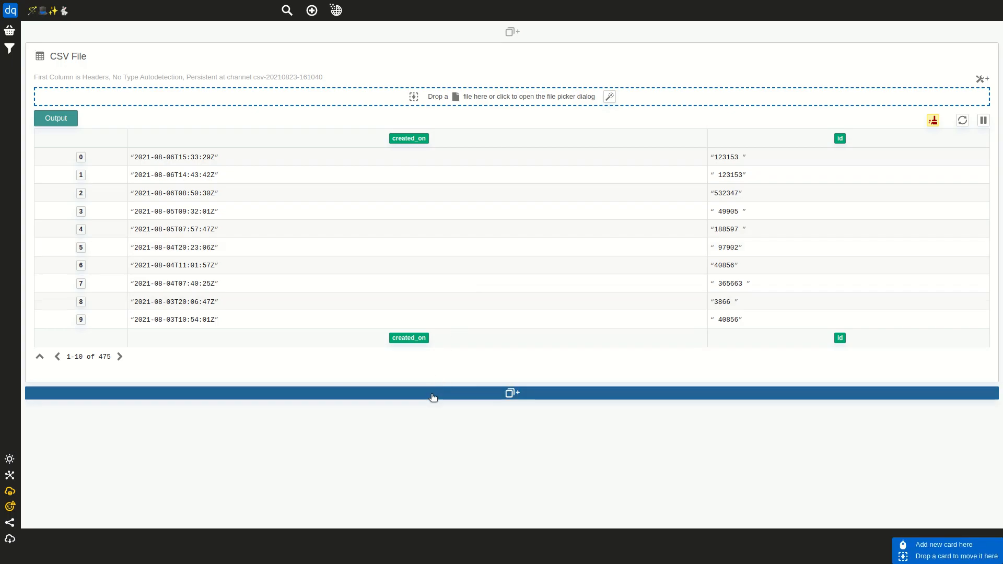
Add a Select card below the CSV File card
left_click(433, 398)
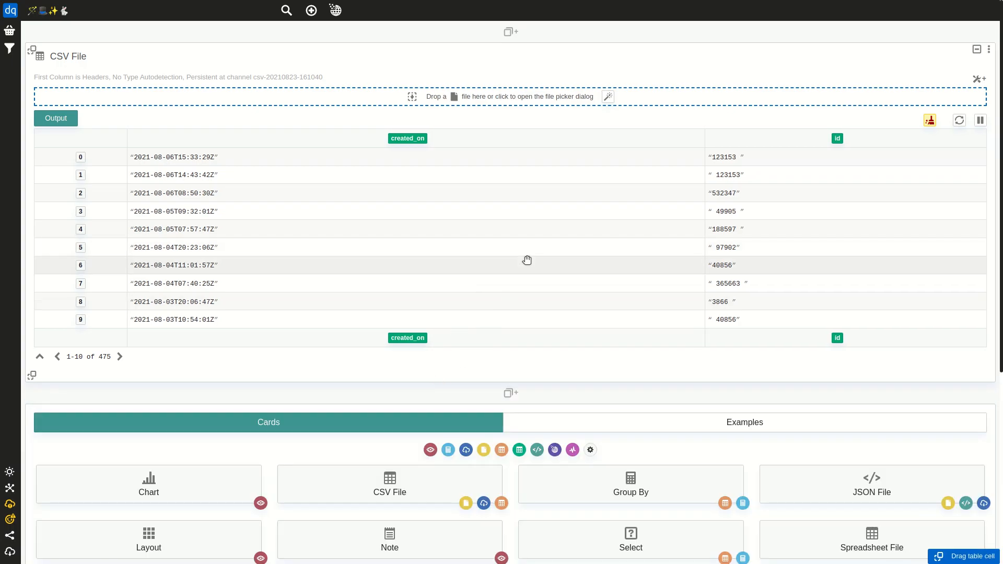
scroll(527, 260, "down", 4)
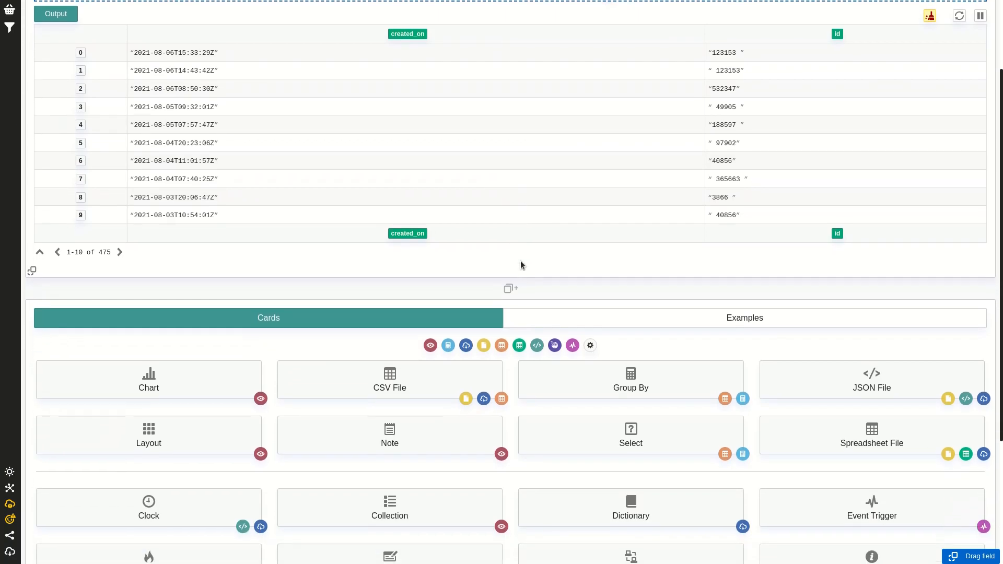
left_click(544, 421)
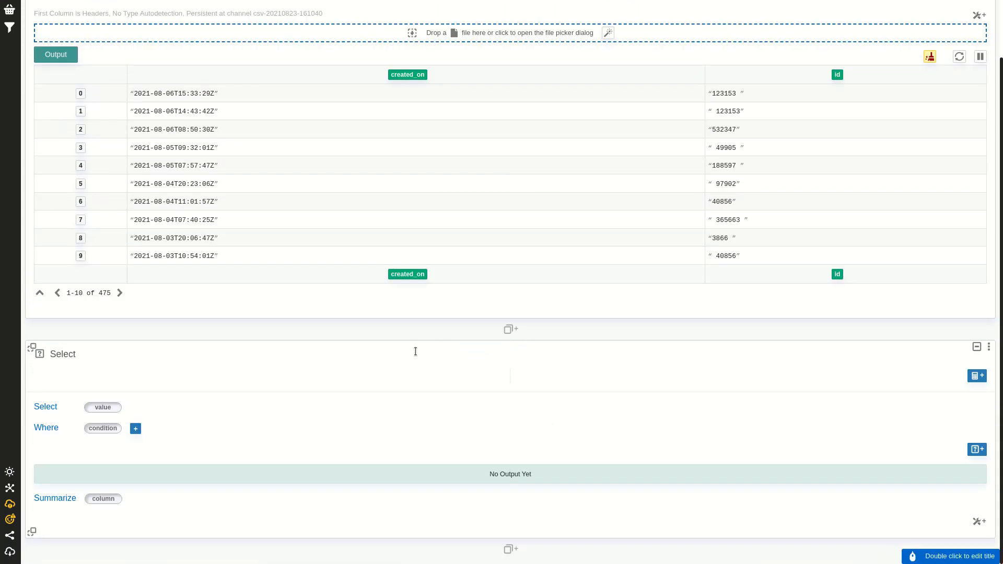
Add the CSV File fields created_on and id to the Select card's selected values
left_click(114, 410)
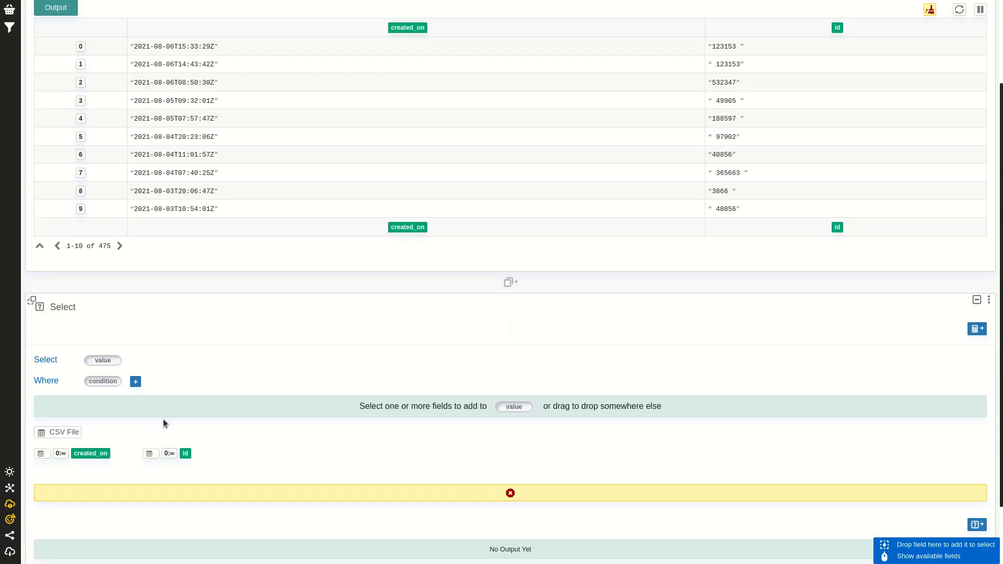
left_click(86, 456)
left_click(185, 454)
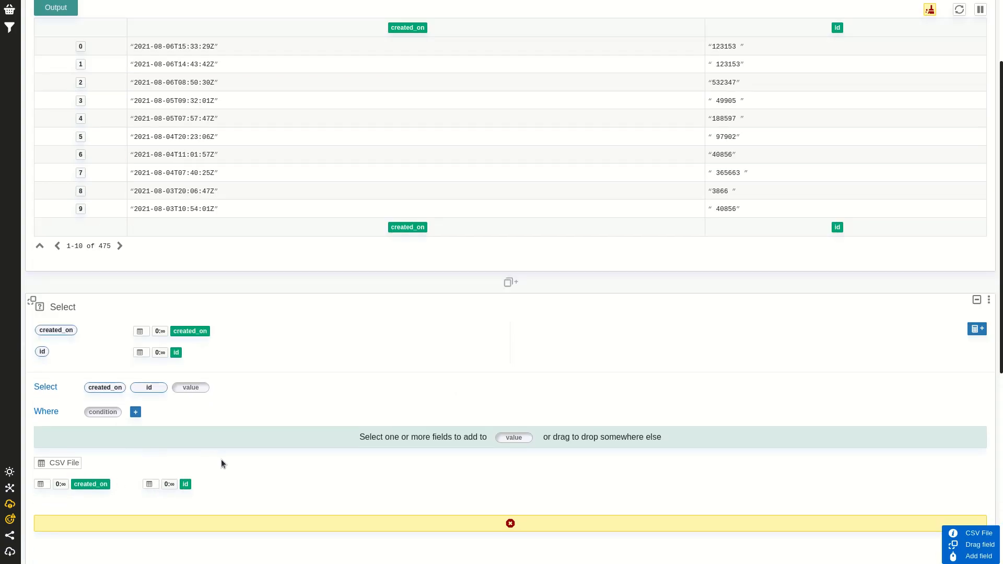
left_click(276, 526)
scroll(547, 351, "down", 3)
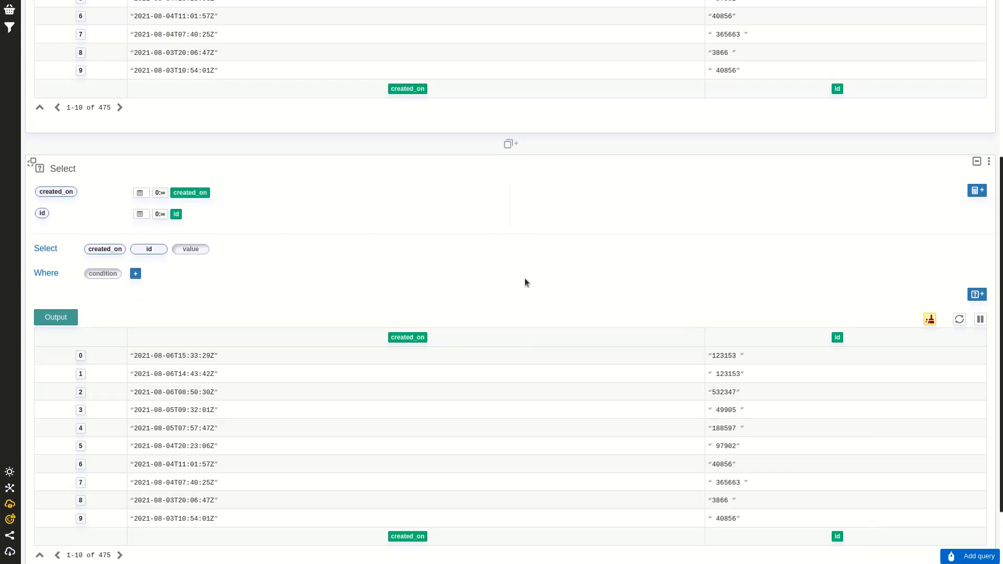
scroll(494, 264, "down", 1)
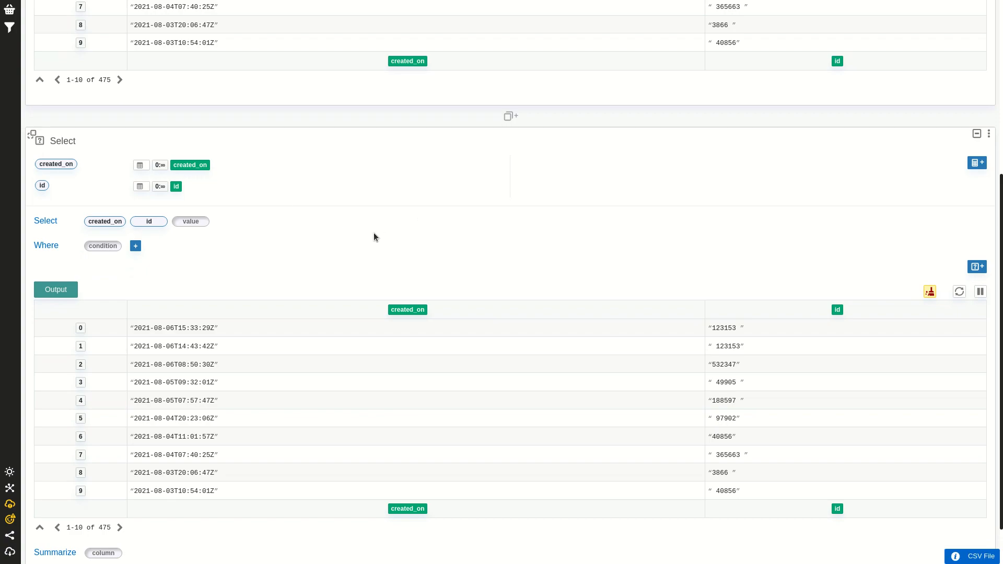
left_click(978, 163)
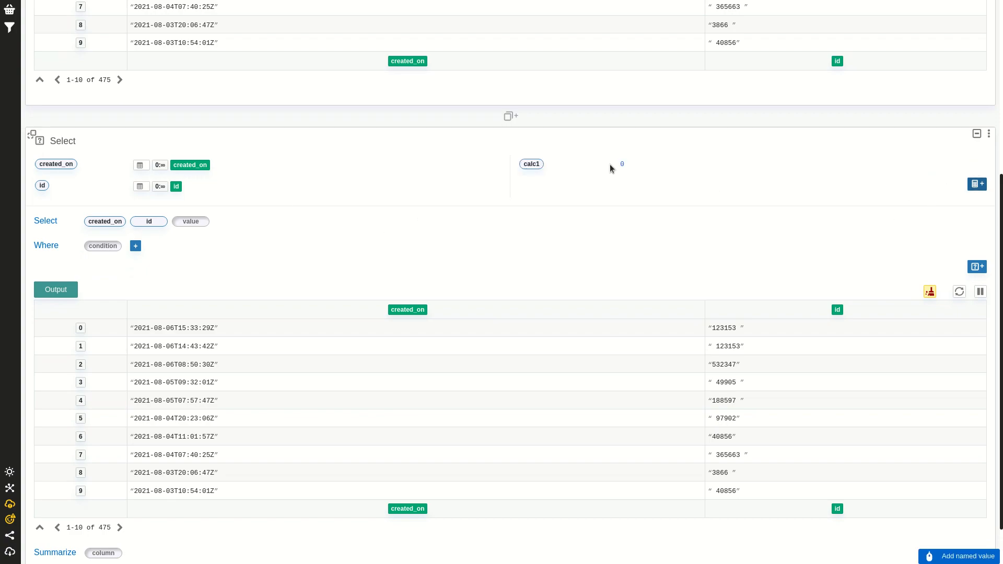
left_click(622, 165)
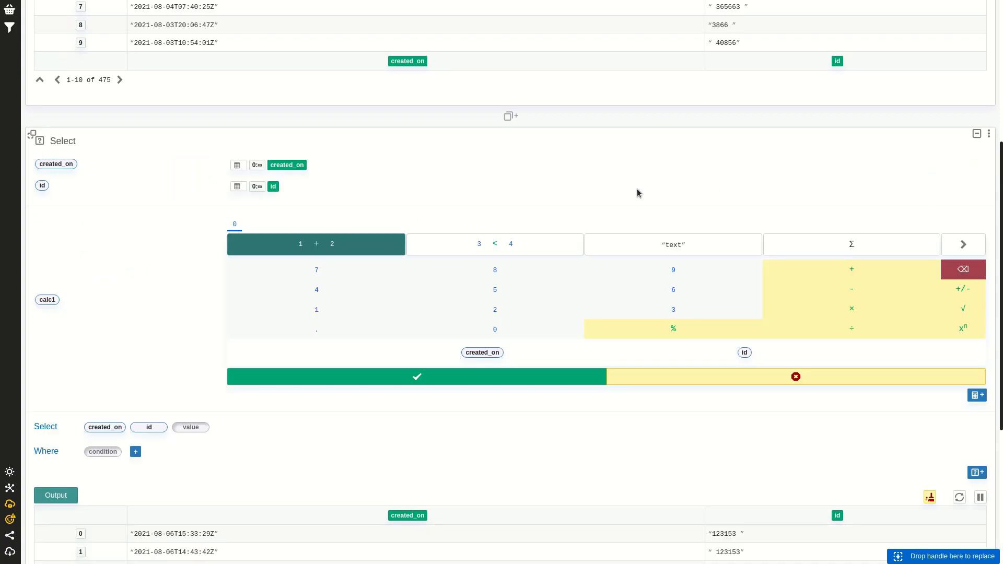
left_click(810, 250)
scroll(681, 318, "down", 10)
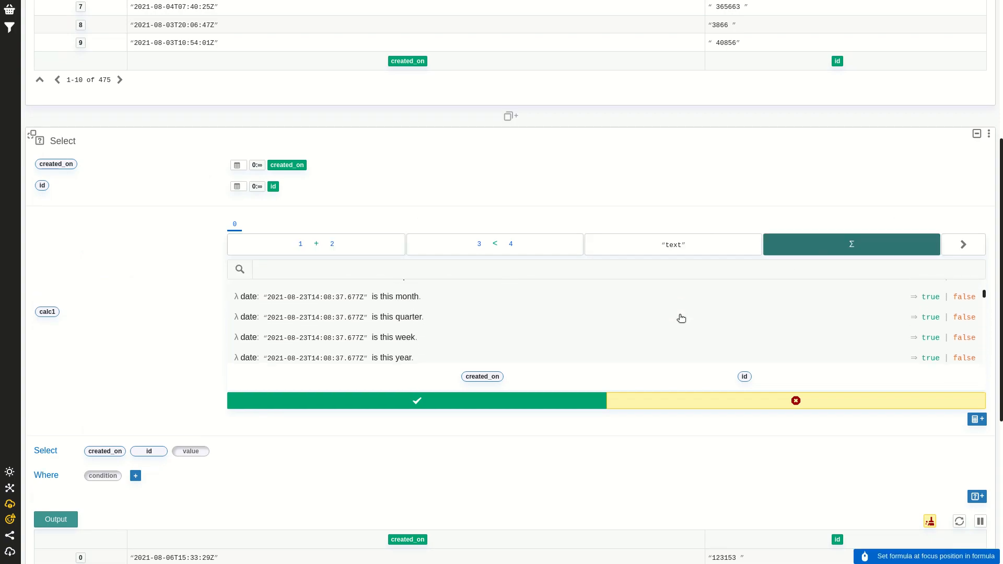
scroll(682, 319, "down", 3)
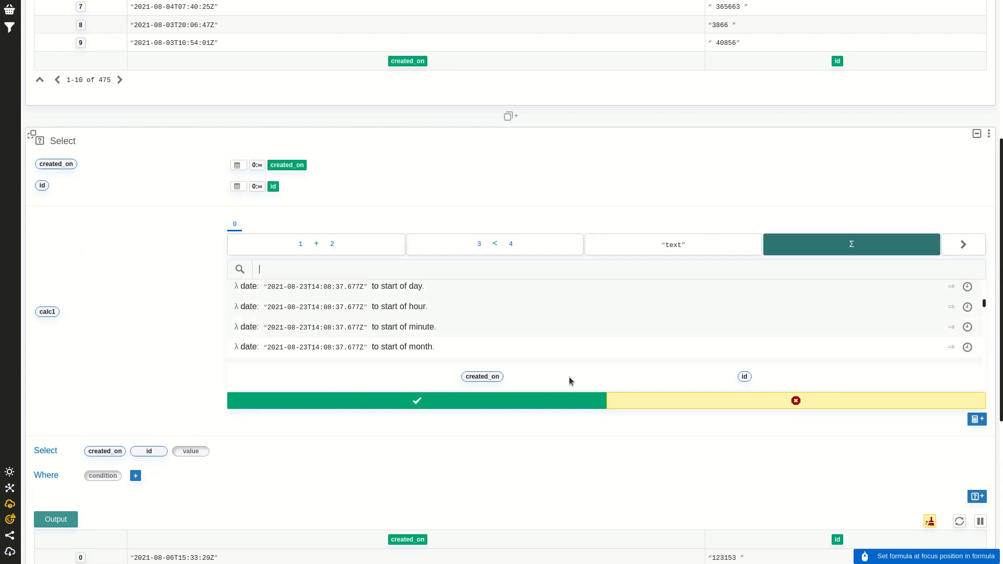
left_click(670, 410)
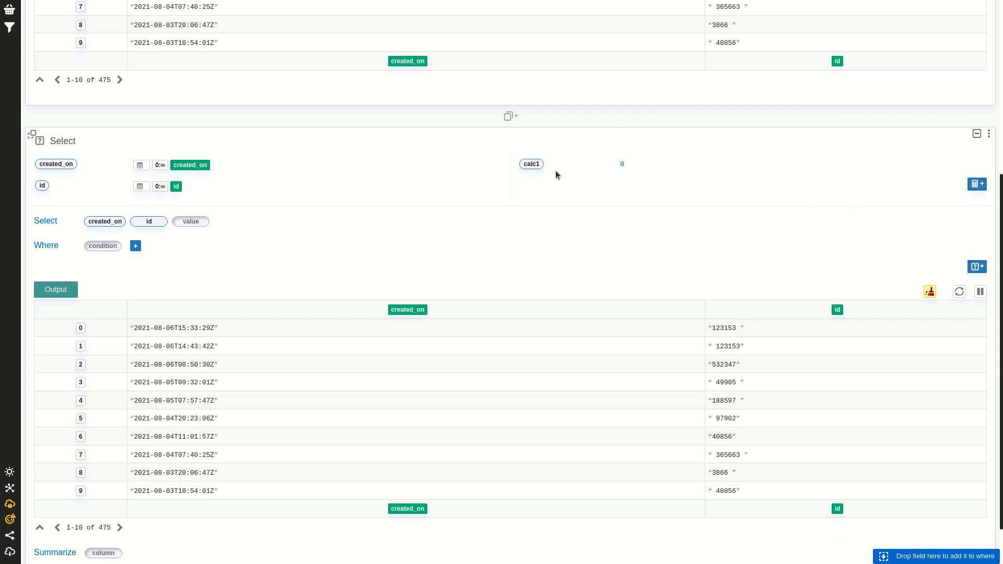
left_click(532, 166)
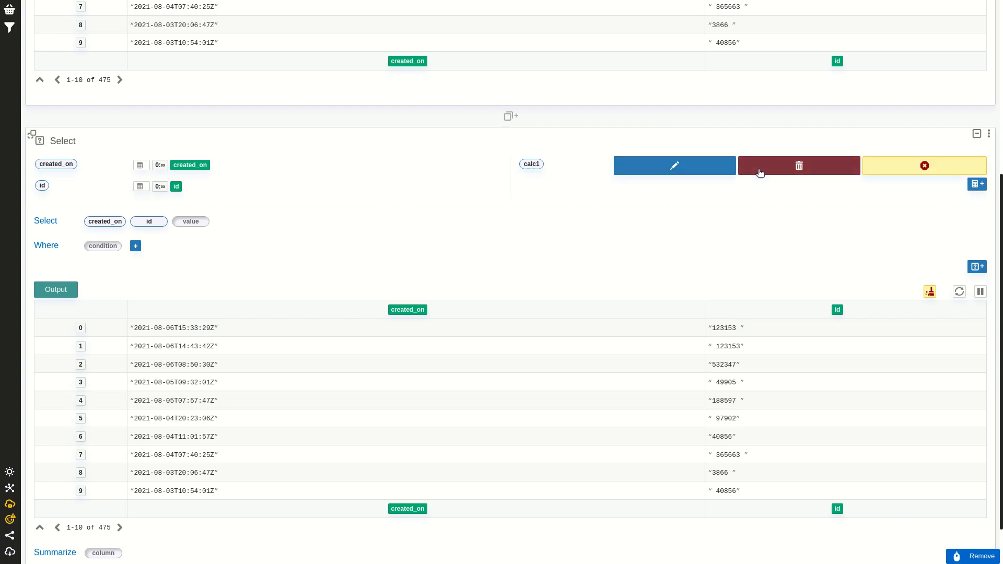
left_click(699, 177)
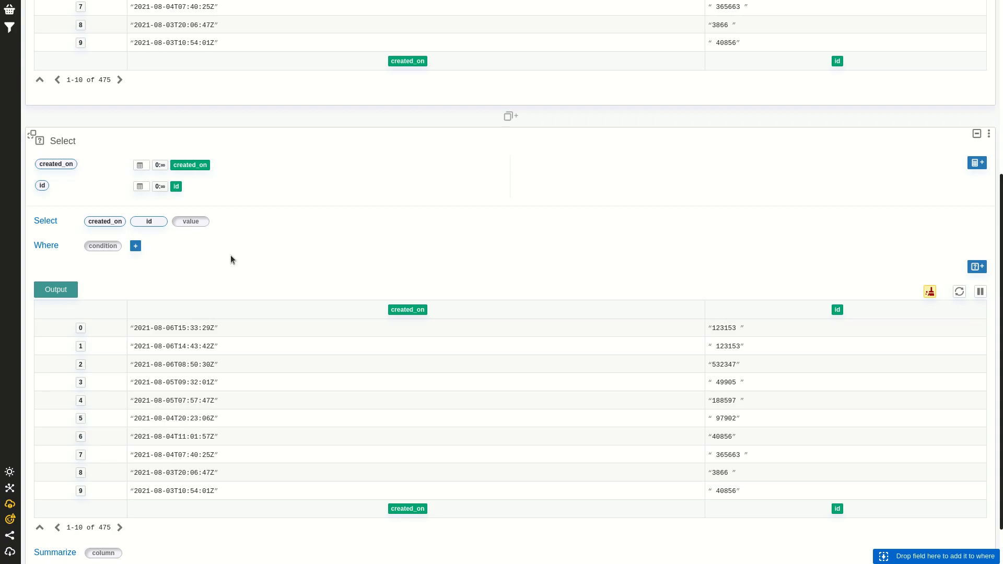
Apply the action Transform Text From ISO Format to Date to the selected created_on field
left_click(108, 222)
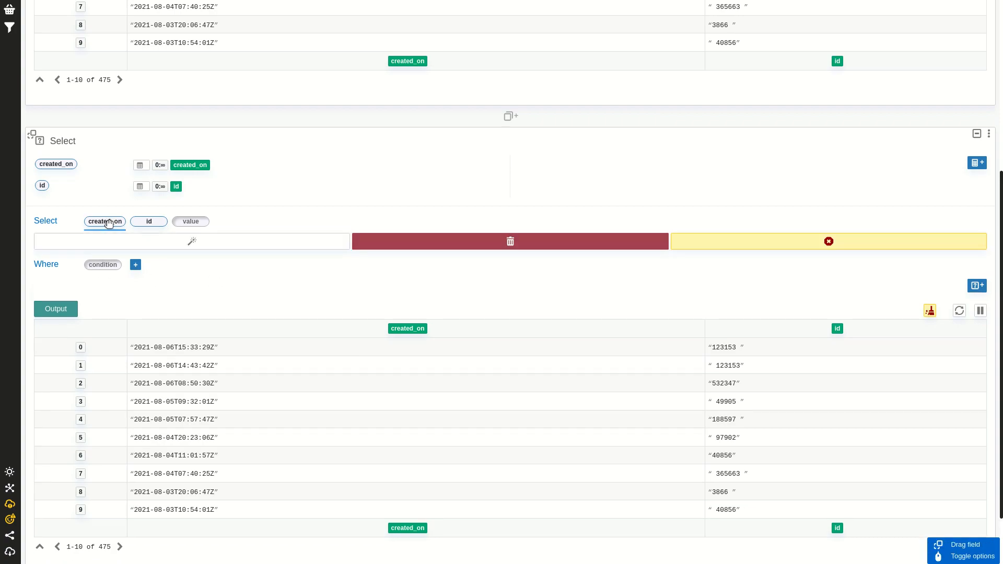
left_click(156, 245)
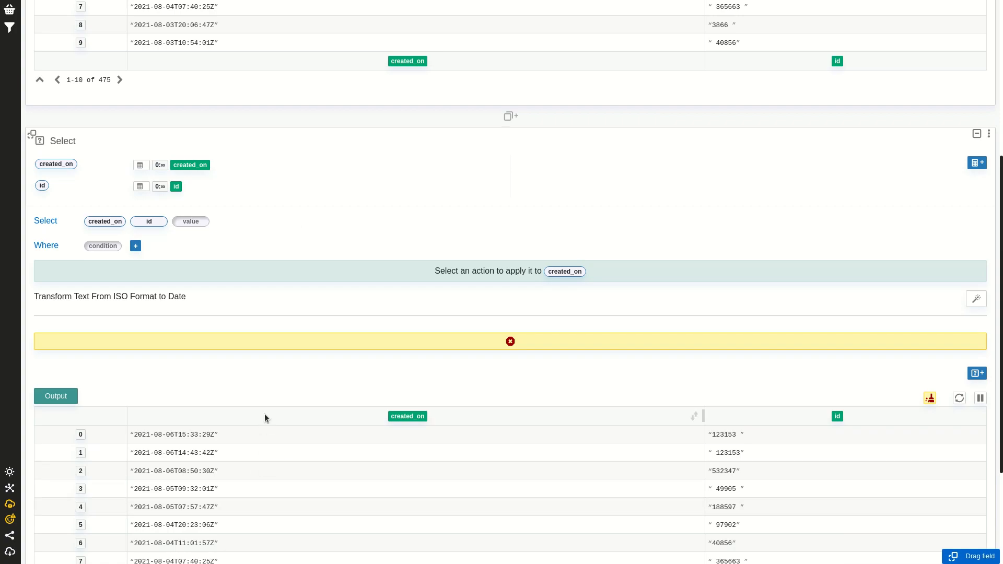
scroll(273, 438, "down", 1)
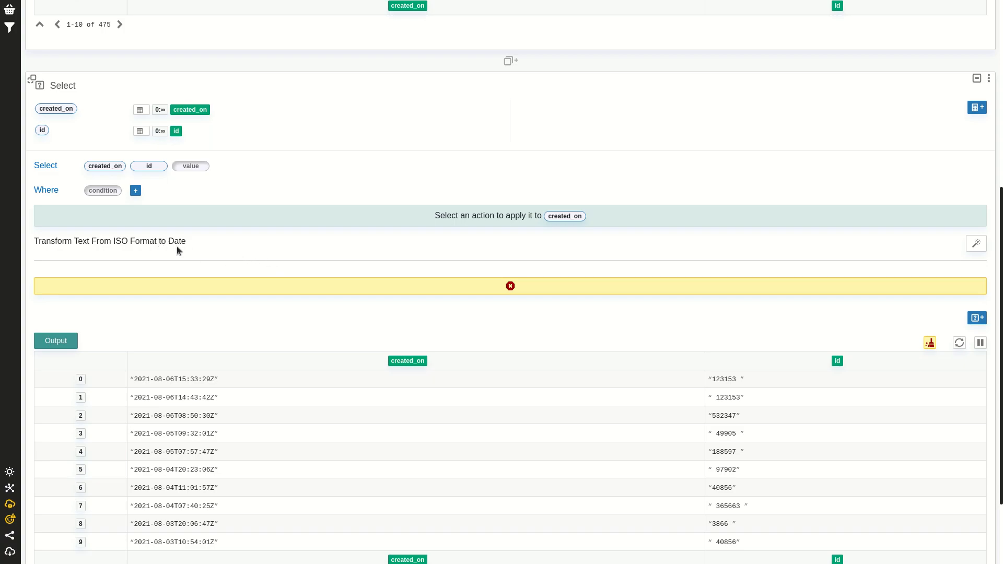
left_click(978, 247)
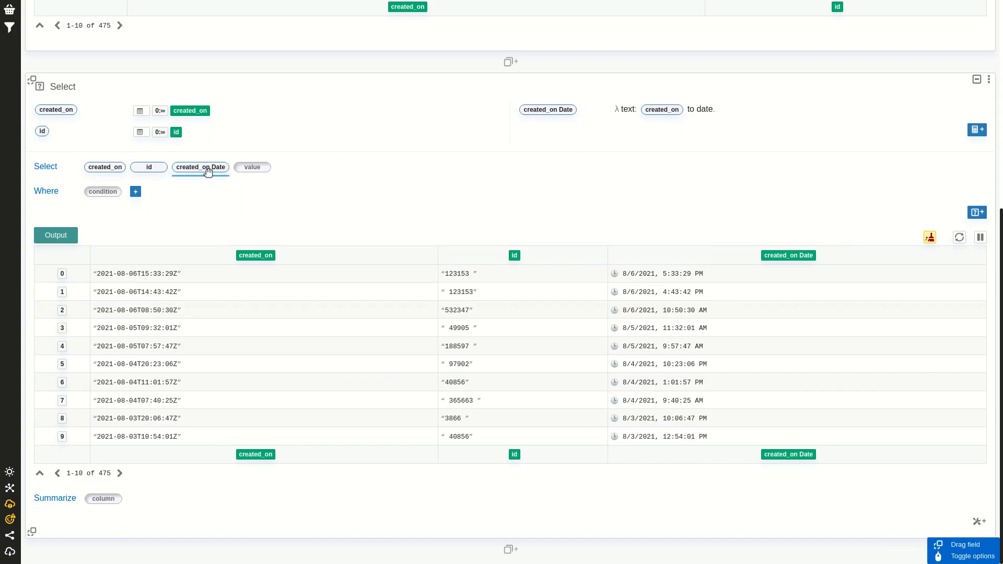
left_click_drag(208, 172, 322, 197)
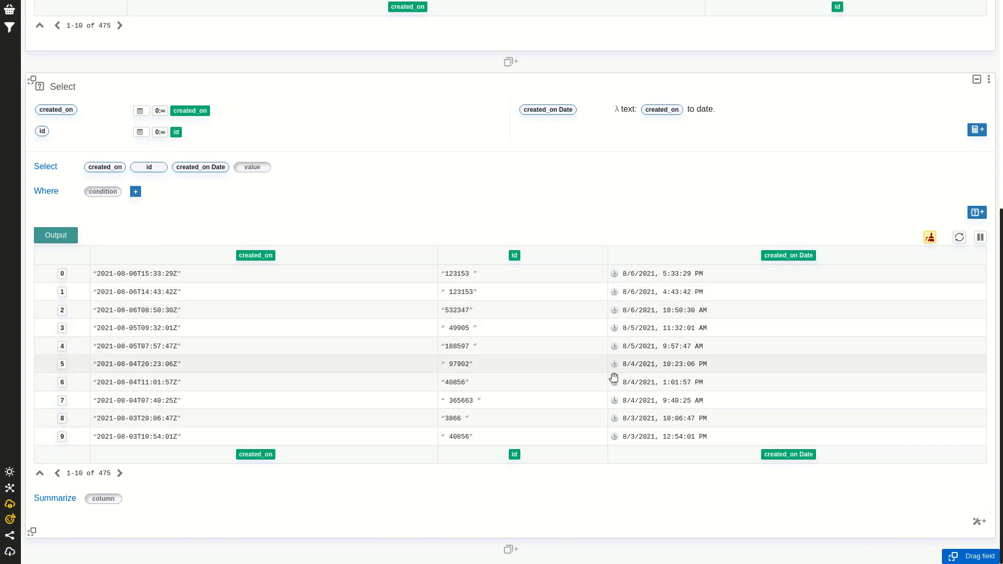
Apply the actions Date to Text with Format and Difference Between Dates to the created_on Date field
left_click(203, 167)
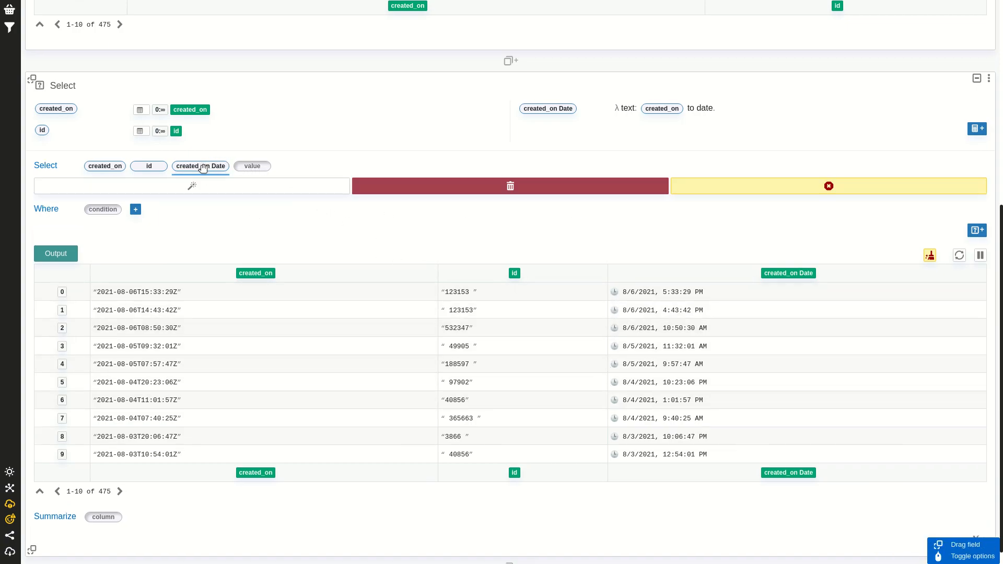
left_click(232, 190)
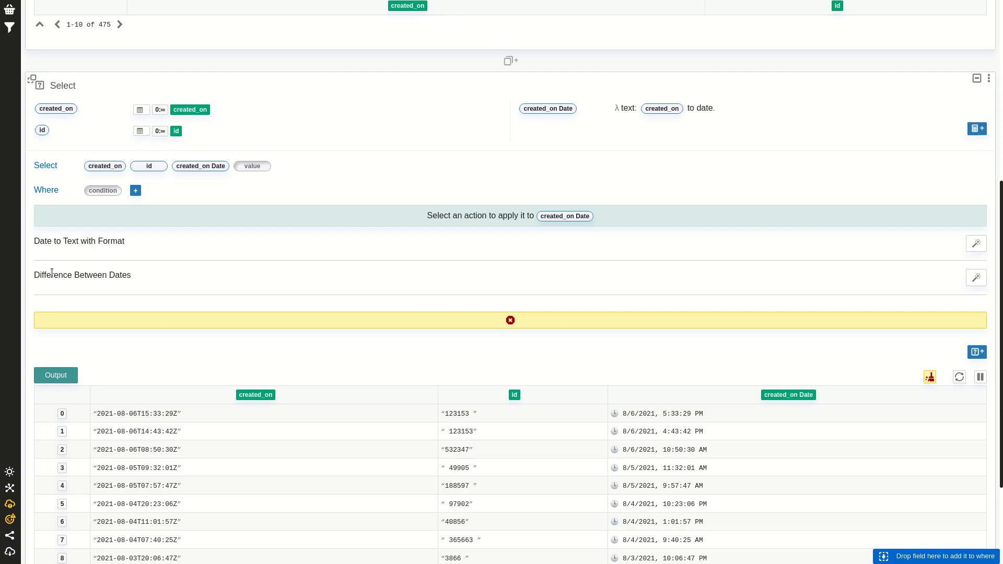
left_click(975, 244)
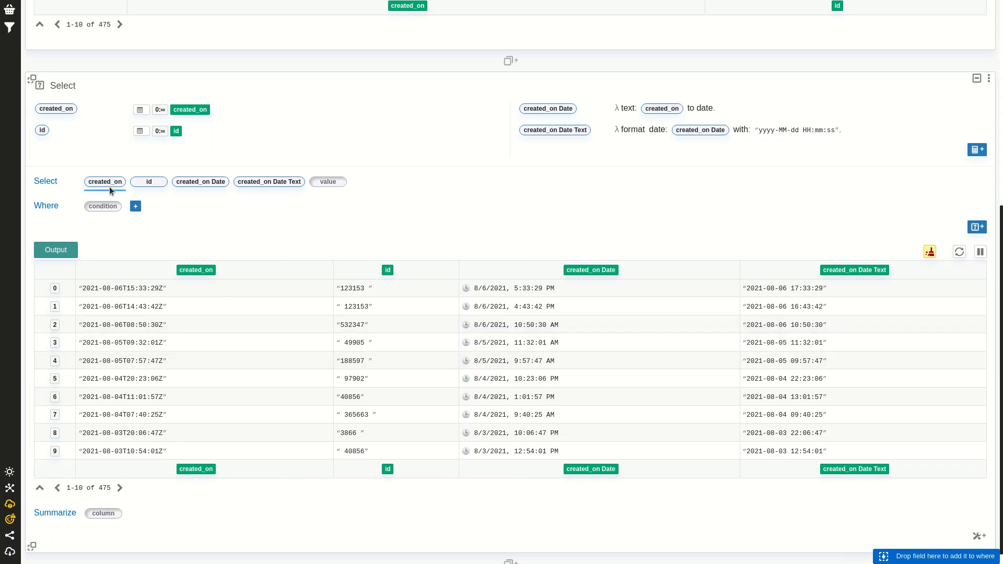
left_click(210, 183)
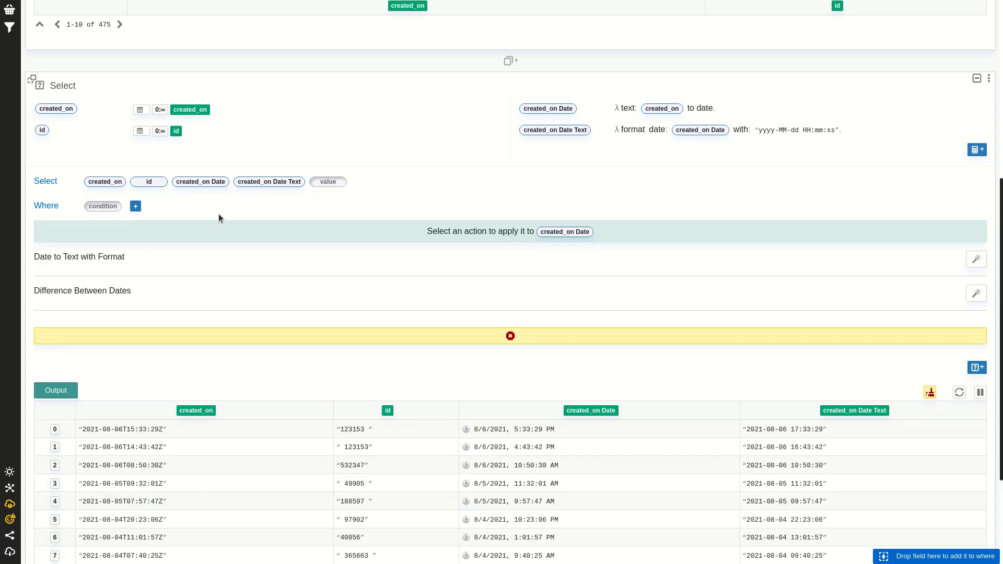
left_click(976, 294)
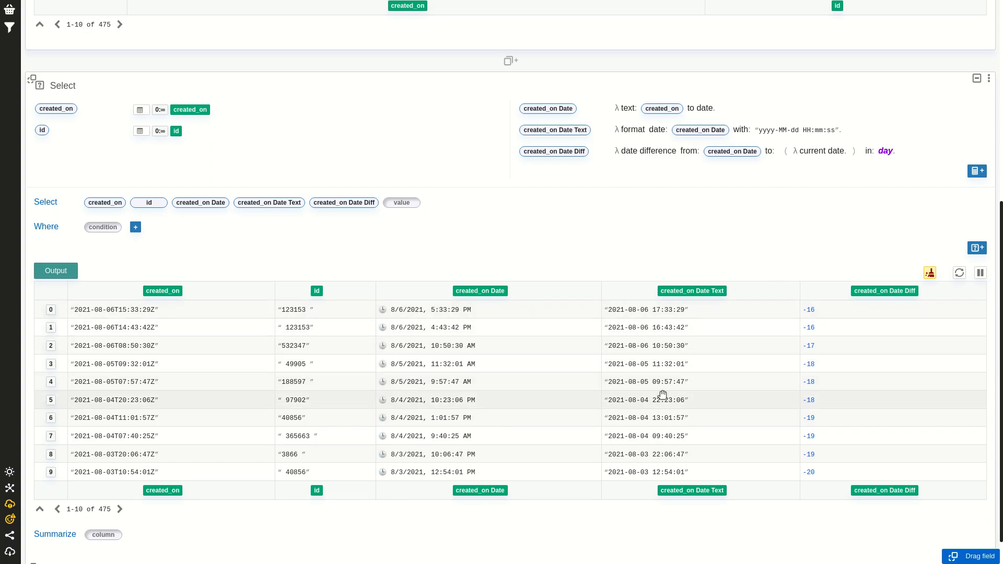
Apply the action Trim Whitespace from both Ends to the selected id field
left_click(146, 205)
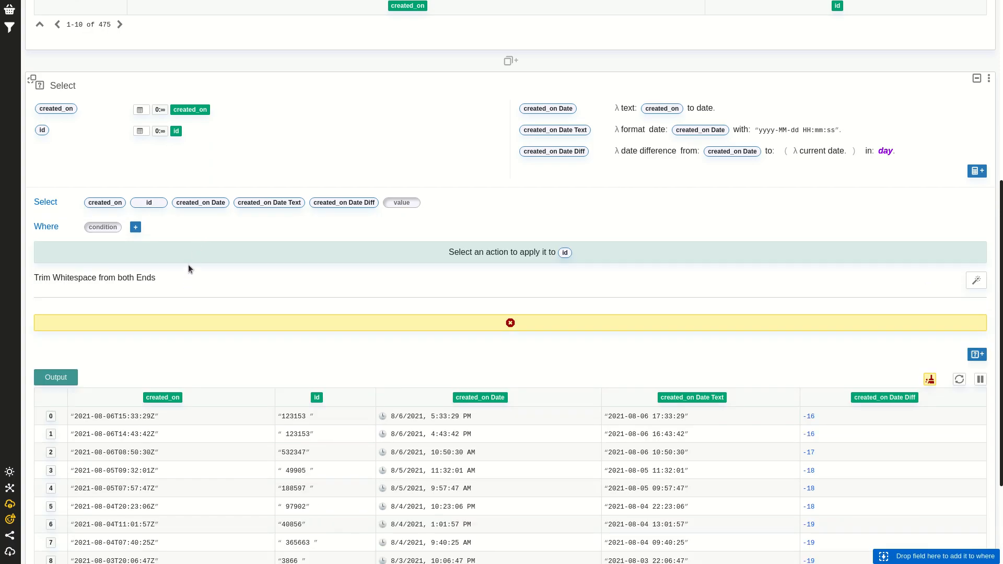
scroll(203, 271, "down", 1)
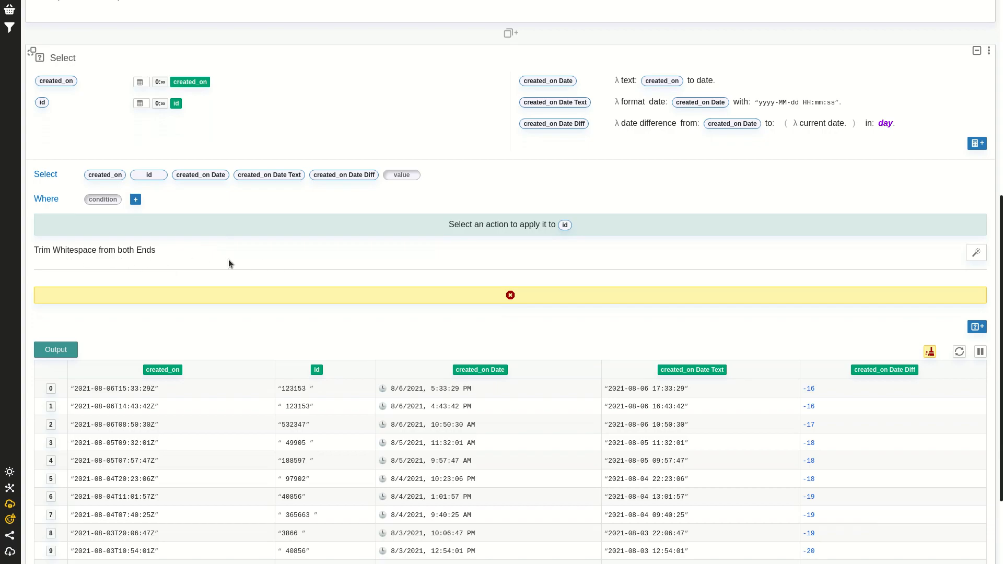
left_click(974, 253)
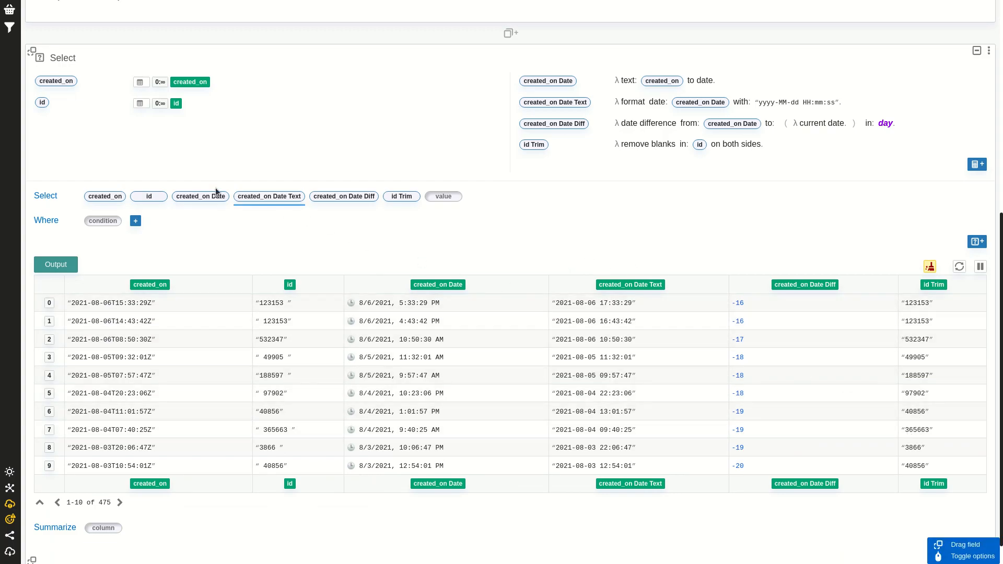
Apply the action Transform Text to Decimal Number to the id Trim field
left_click(404, 197)
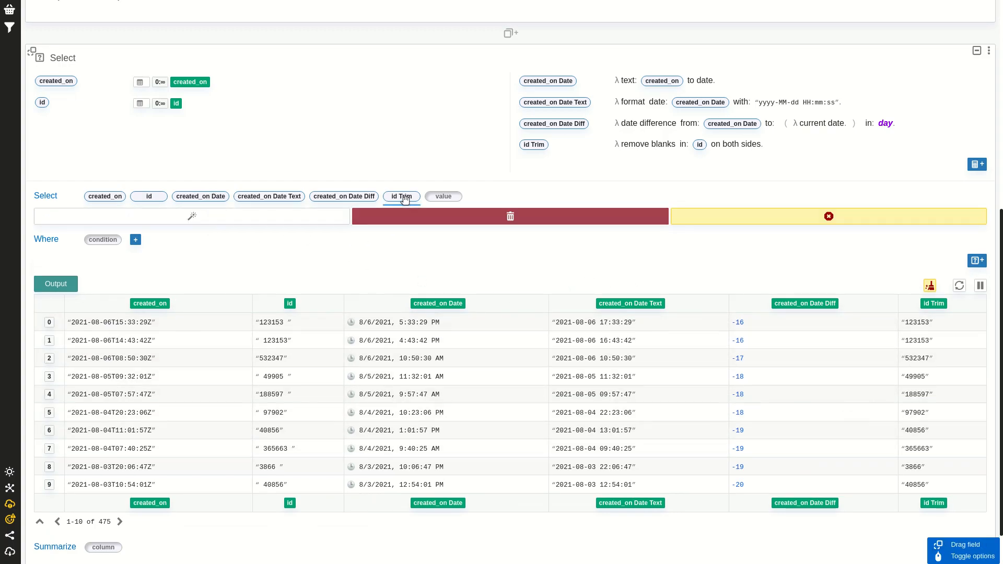
left_click(329, 218)
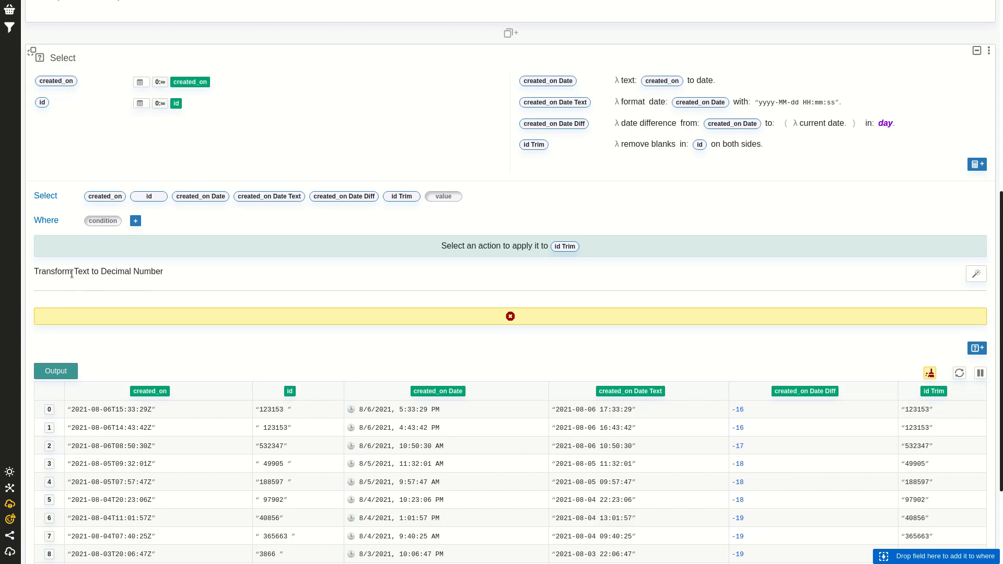
left_click(977, 274)
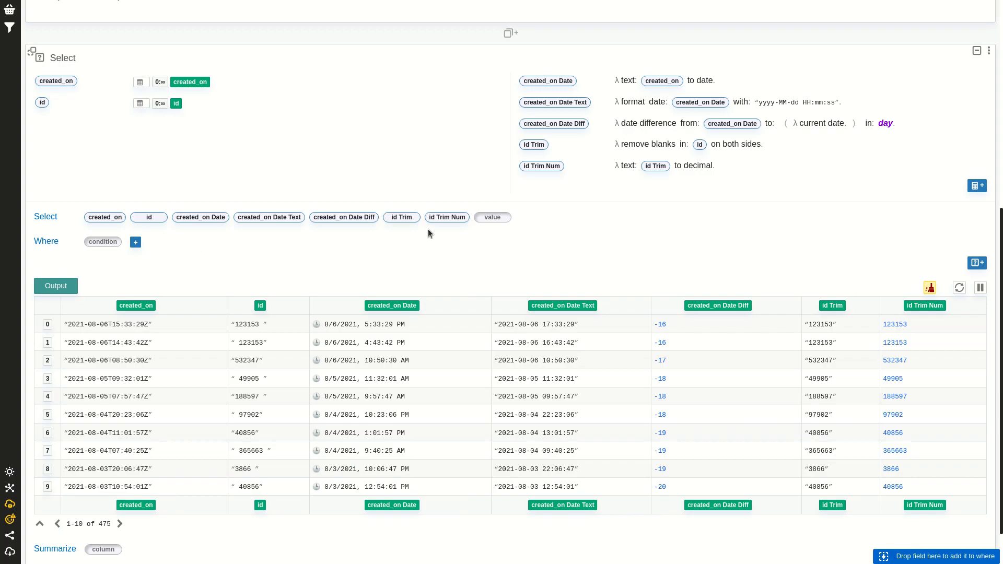
Apply the action Number to Text with Format to the id Trim Num field
left_click(447, 217)
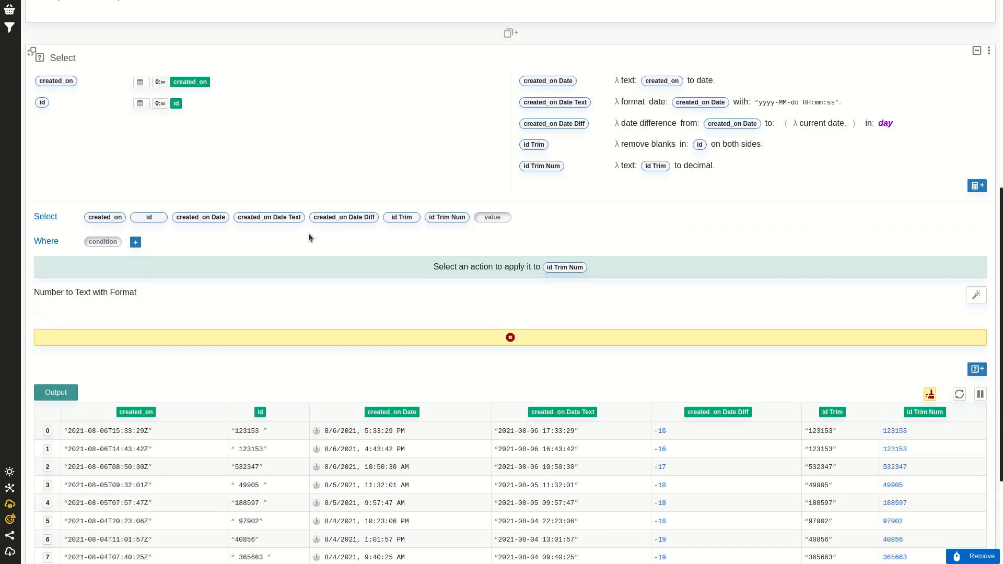
left_click(976, 295)
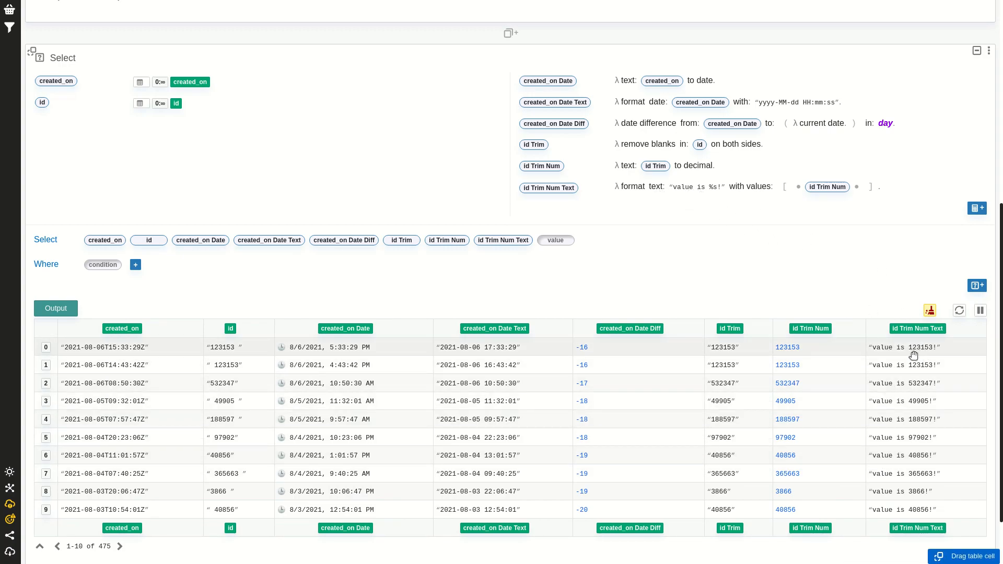
left_click_drag(913, 355, 766, 197)
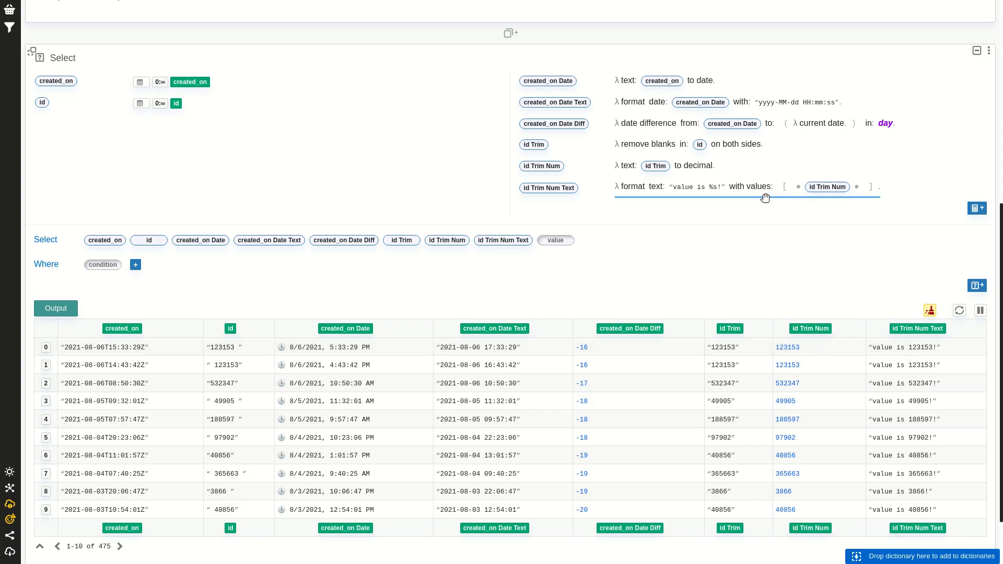